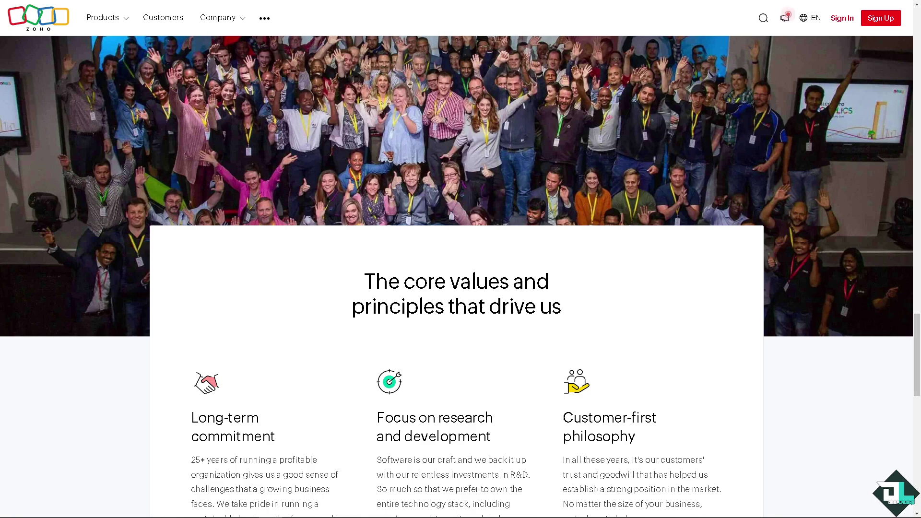
Step: Jump back to the top of the Zoho web page
key(Home)
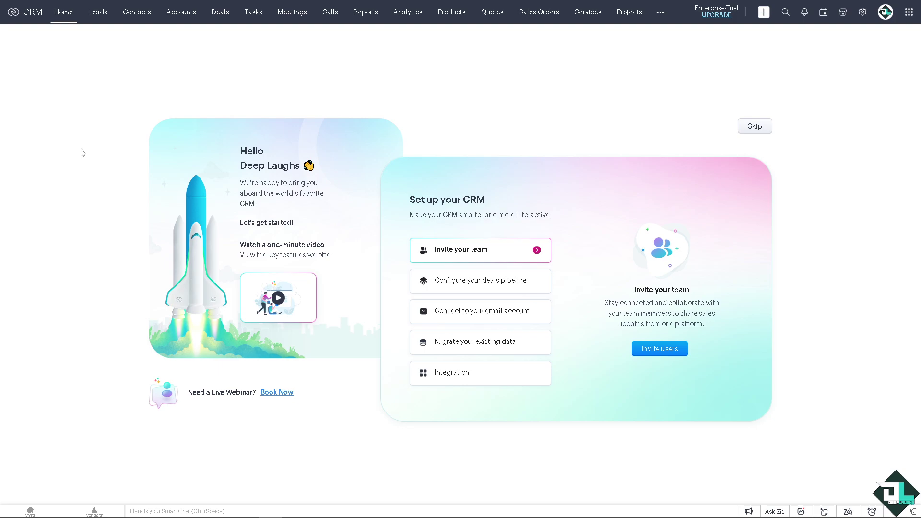
Step: Select all 10 contact records in the Contacts list
click(141, 19)
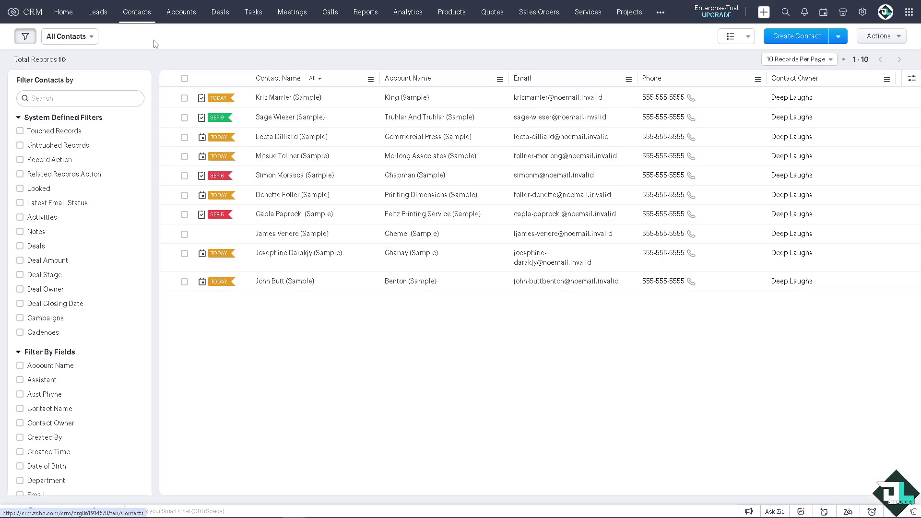
click(185, 79)
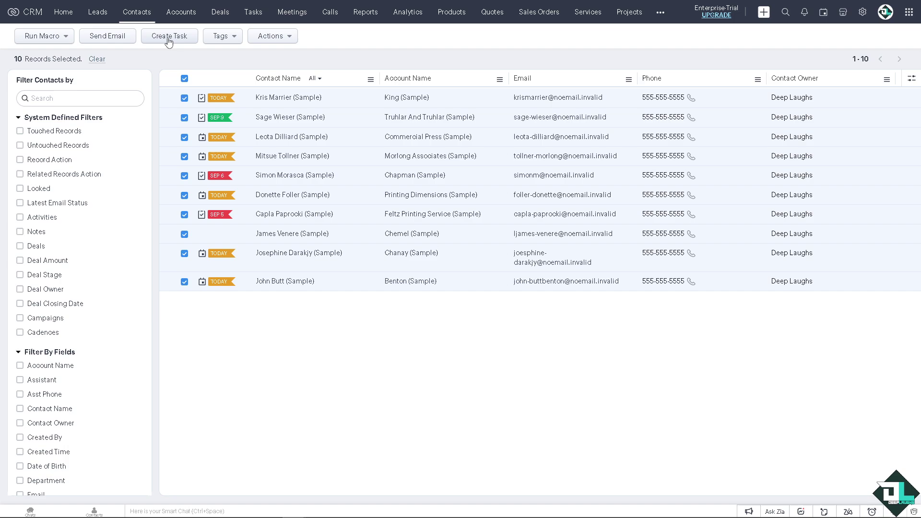
Step: Begin a mass email to the selected contacts and check the All Templates folder list
click(112, 41)
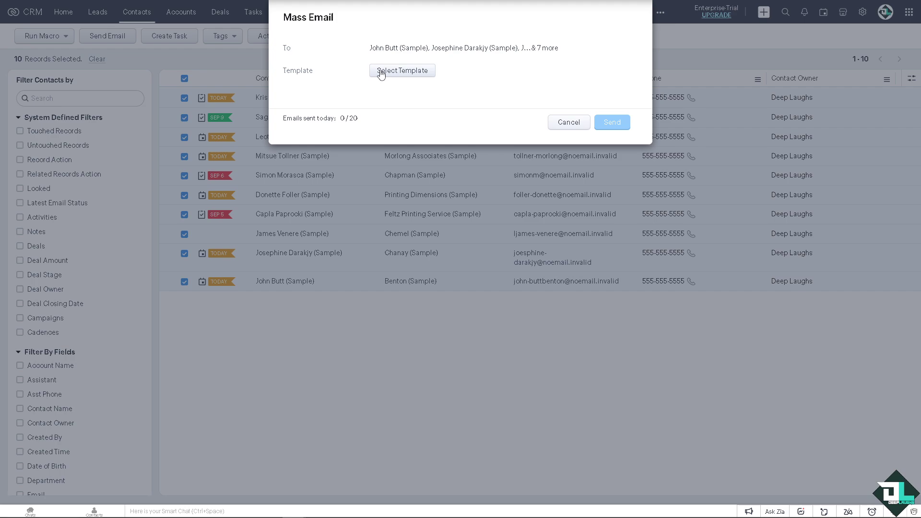
click(410, 76)
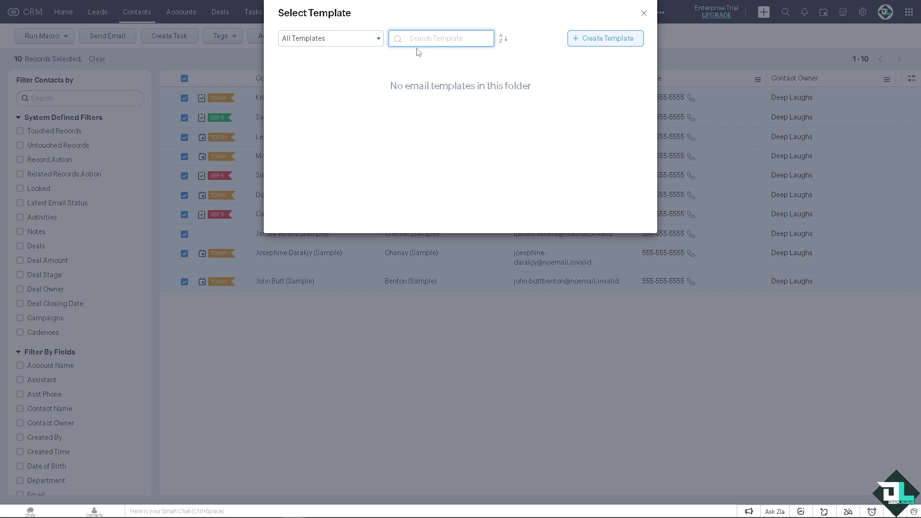
click(377, 44)
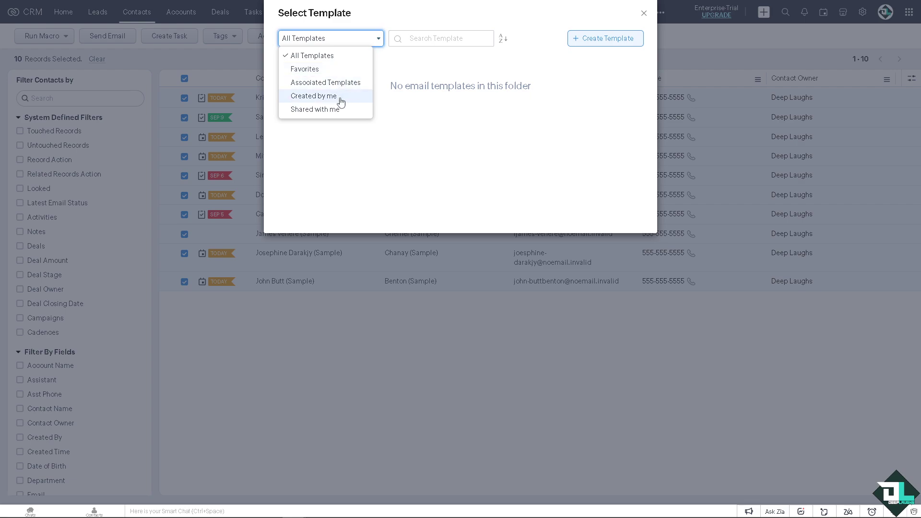
click(463, 78)
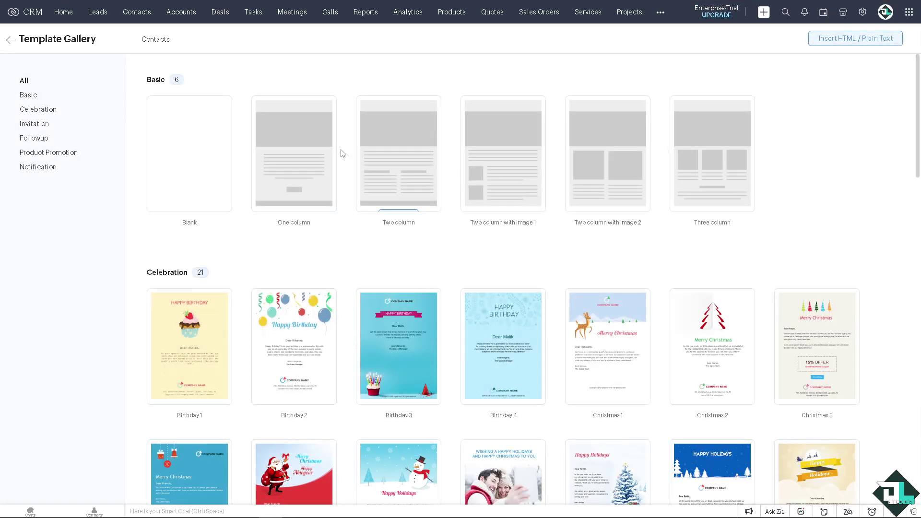
mouse_move(190, 159)
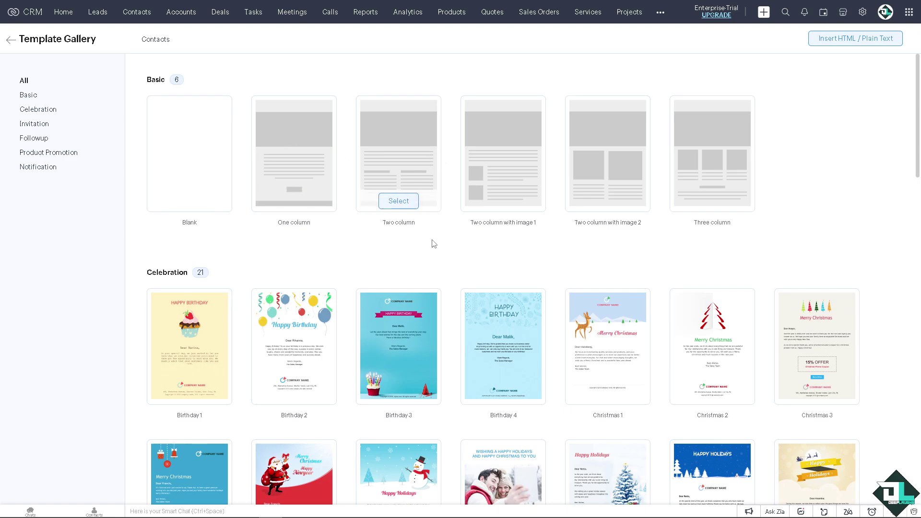
mouse_move(305, 308)
scroll(302, 307, down, 8)
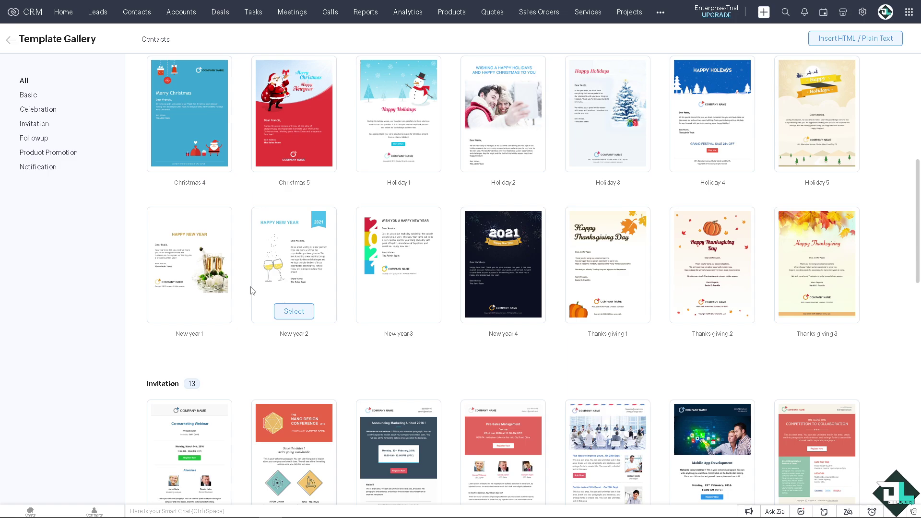
scroll(238, 287, down, 7)
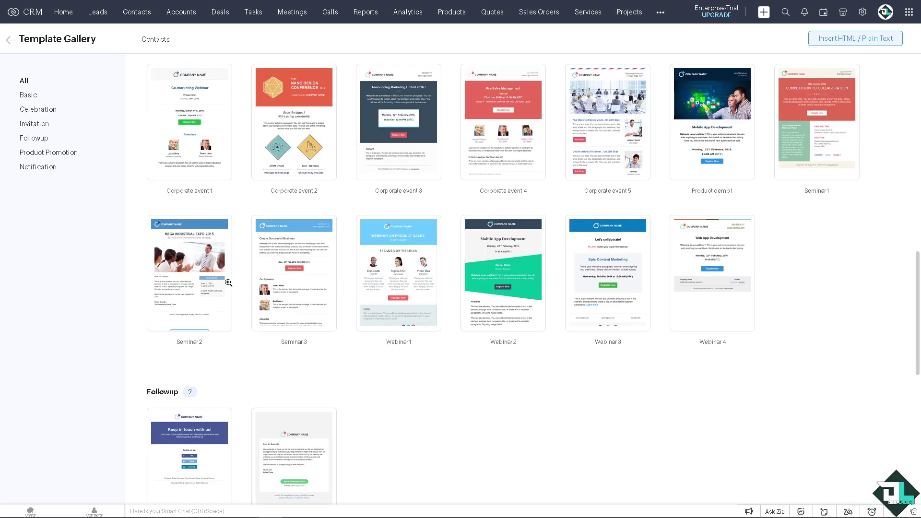
scroll(231, 285, down, 4)
scroll(228, 283, down, 4)
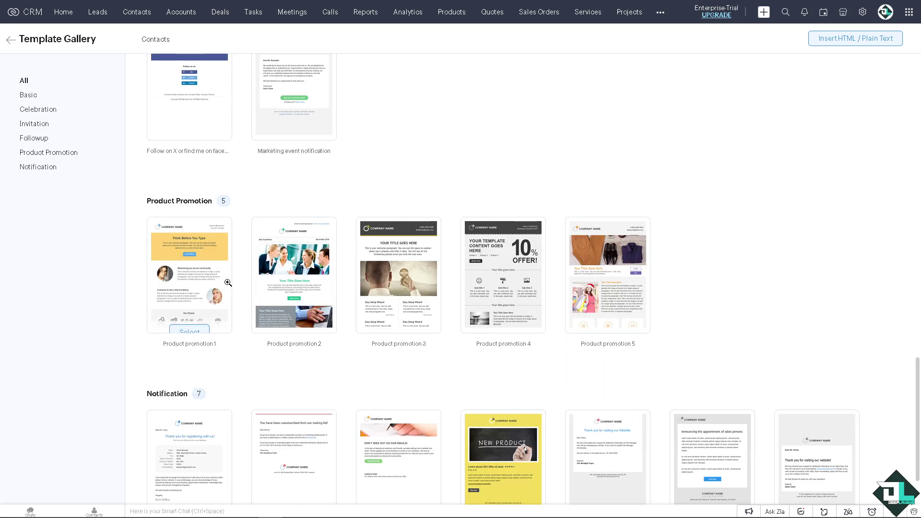
scroll(383, 269, down, 2)
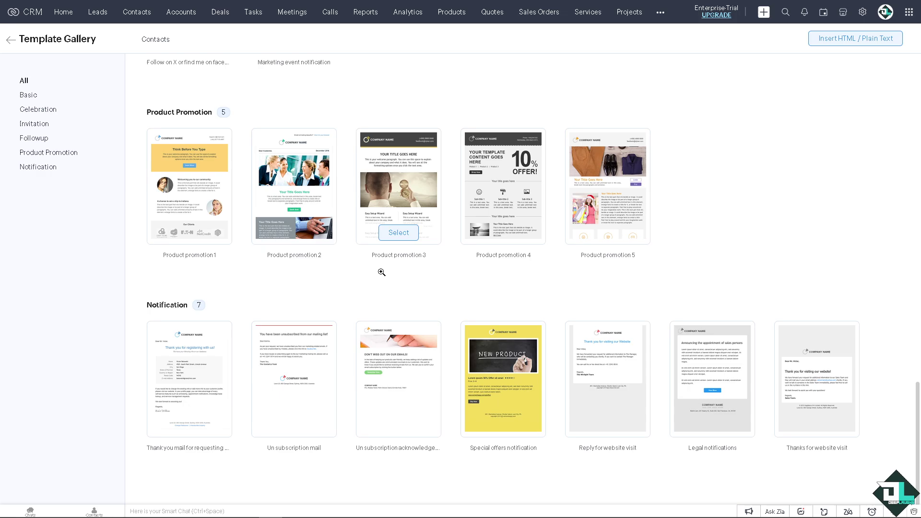
scroll(567, 281, up, 12)
scroll(565, 282, up, 13)
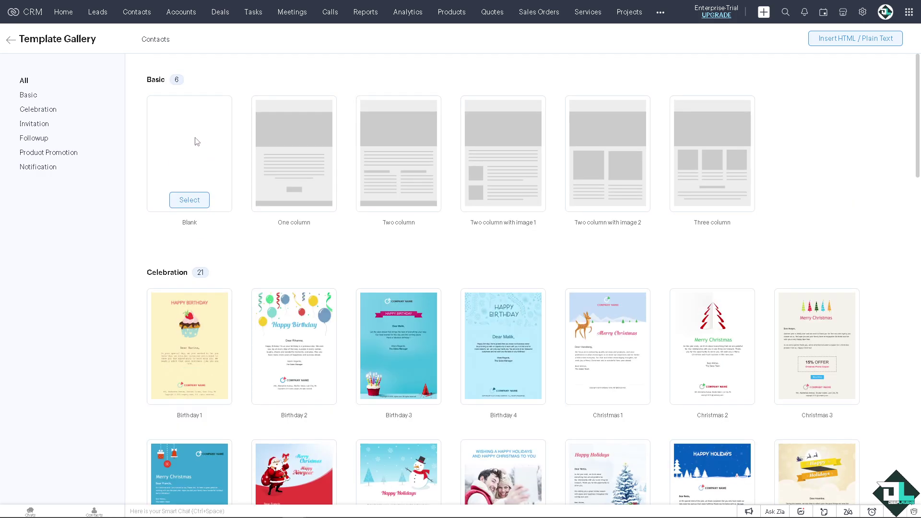
Step: Start a Blank template and add a single-image banner block with a chosen picture
click(204, 200)
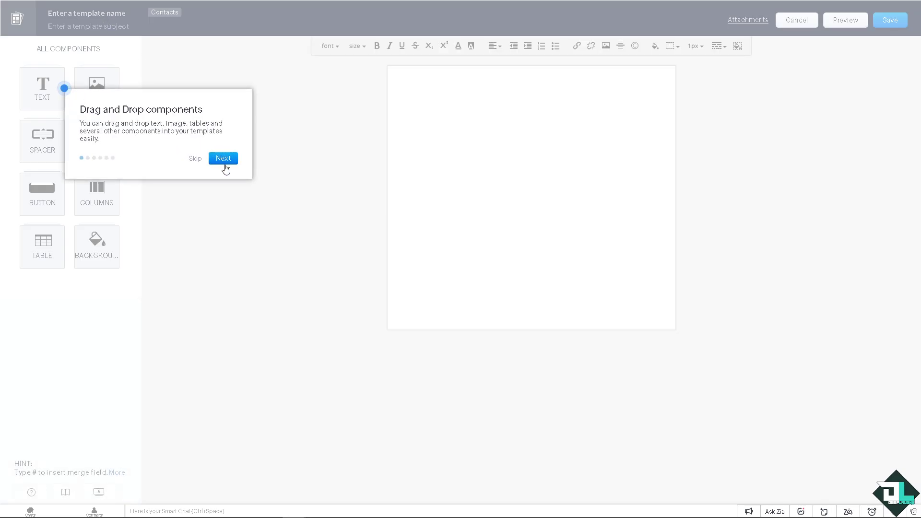
click(195, 159)
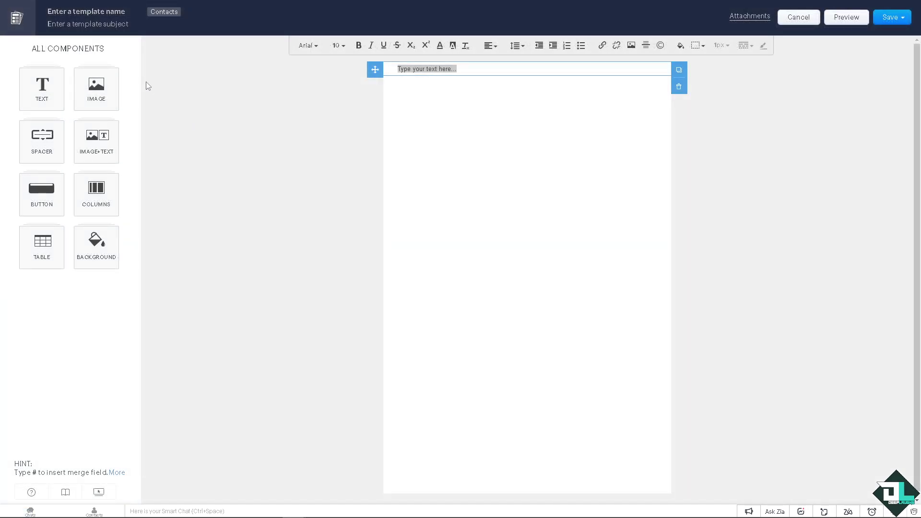
double_click(107, 91)
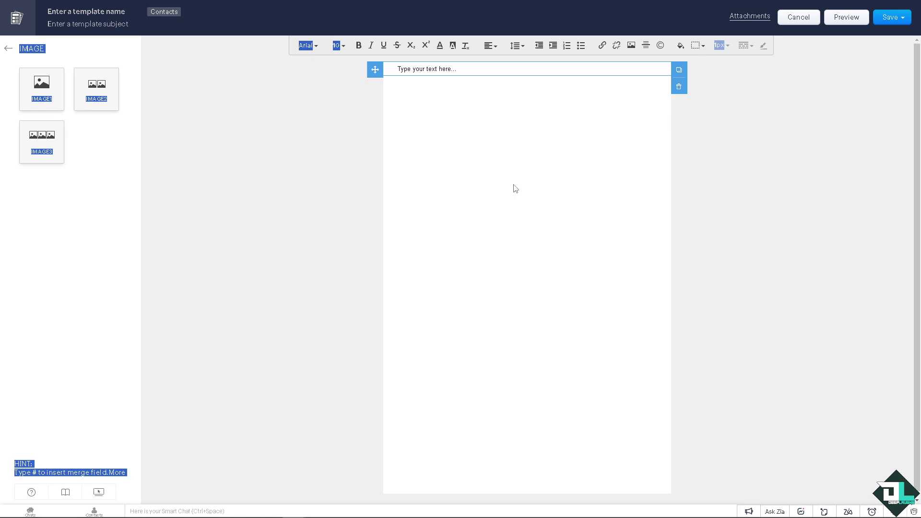
drag(49, 89, 451, 149)
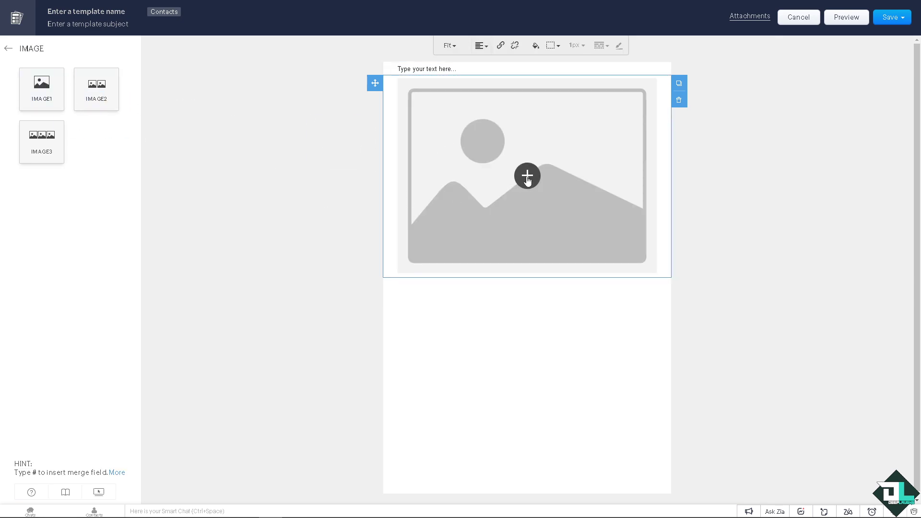
click(526, 175)
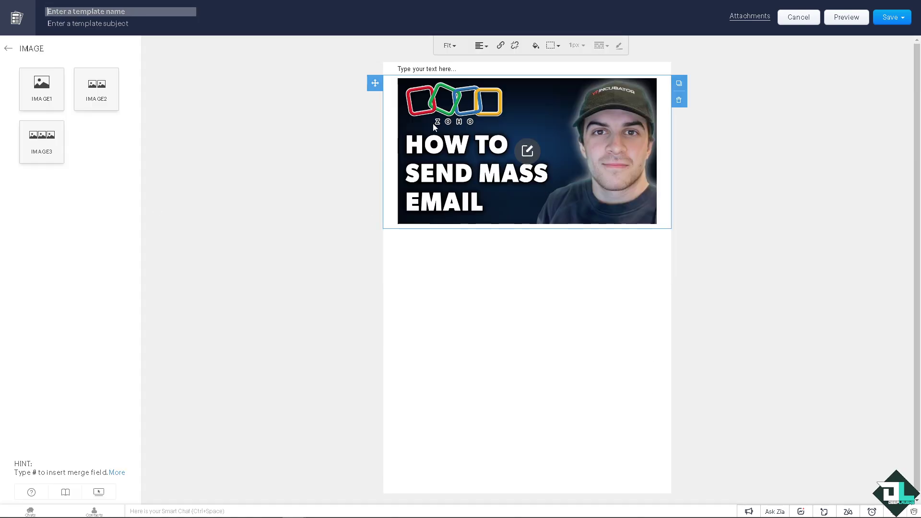
Step: Paste the title 'How To Send Mass Email Zoho' in bold underline; add a two-image block below
click(425, 69)
text(How To Send Mass Email Zoho)
drag(544, 68, 350, 72)
text(How To Send Mass Email Zoho)
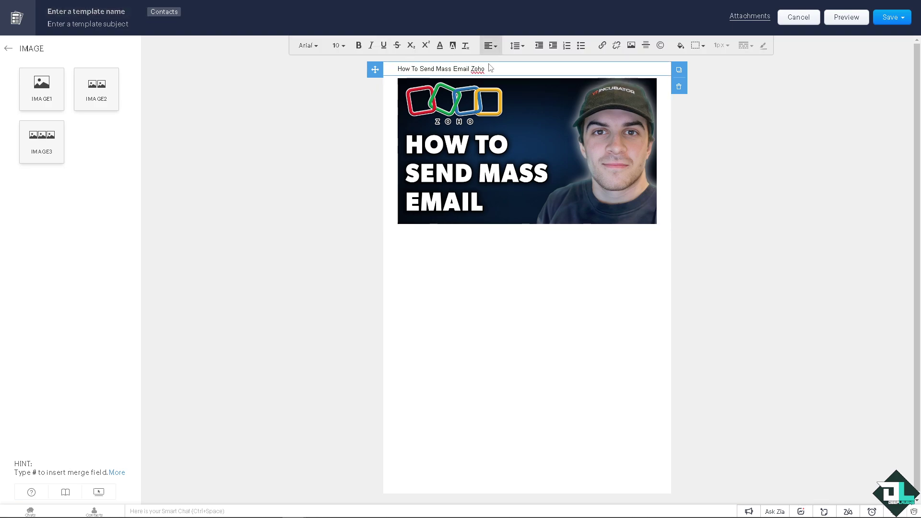
drag(494, 71, 379, 72)
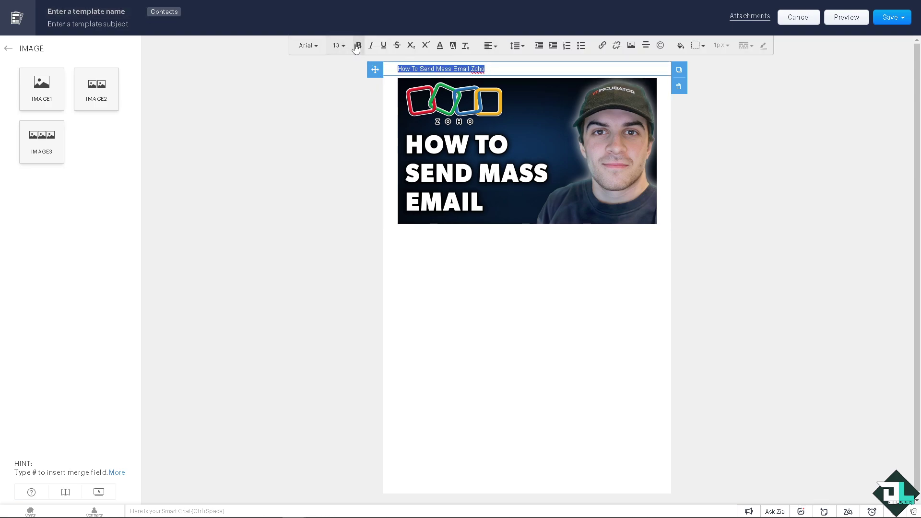
click(357, 46)
click(383, 45)
click(537, 277)
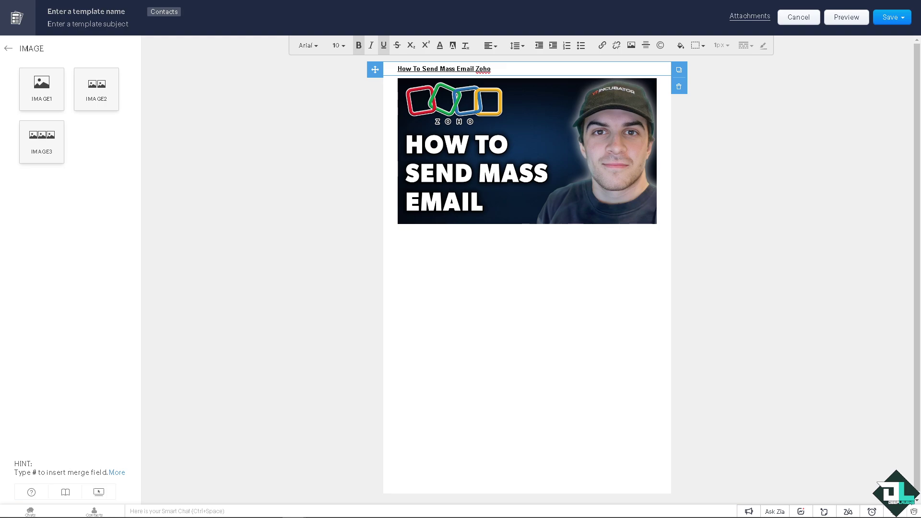
drag(96, 91, 482, 279)
Step: Insert DeepLaughs logos into the left and right image slots, the right one teal
click(459, 281)
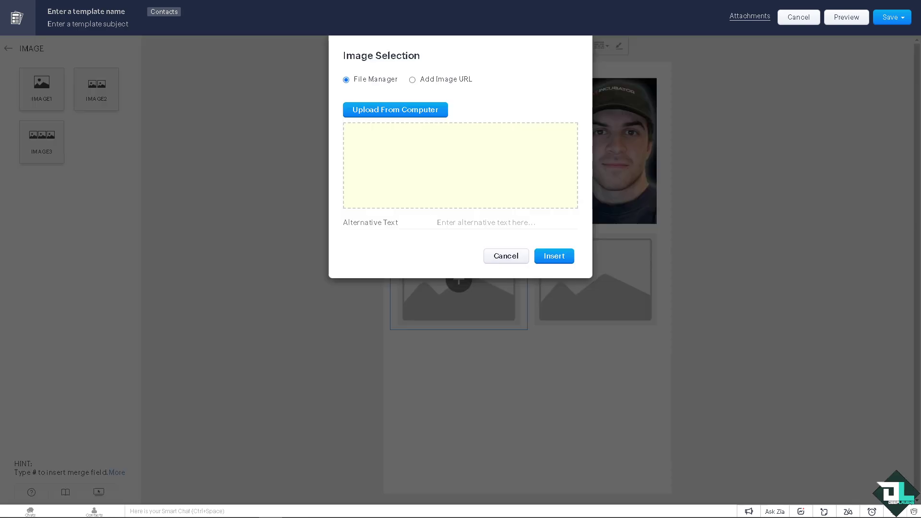
click(552, 256)
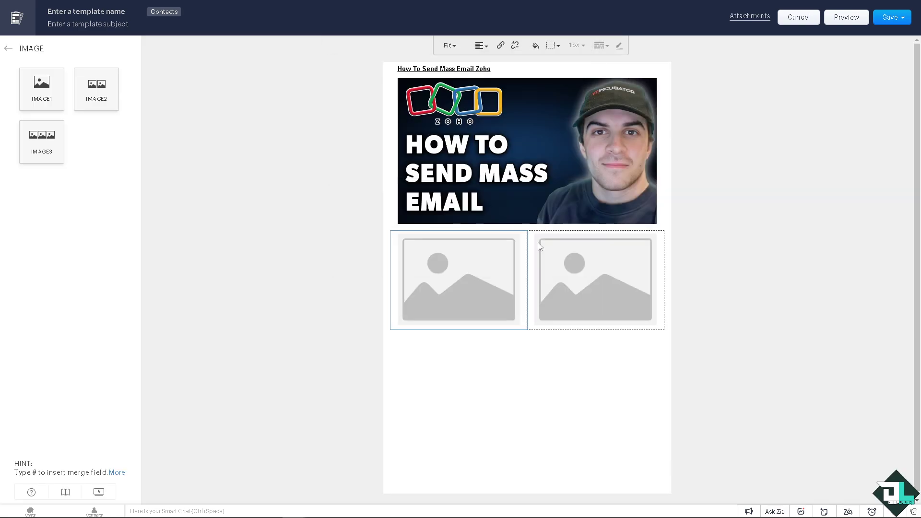
click(595, 276)
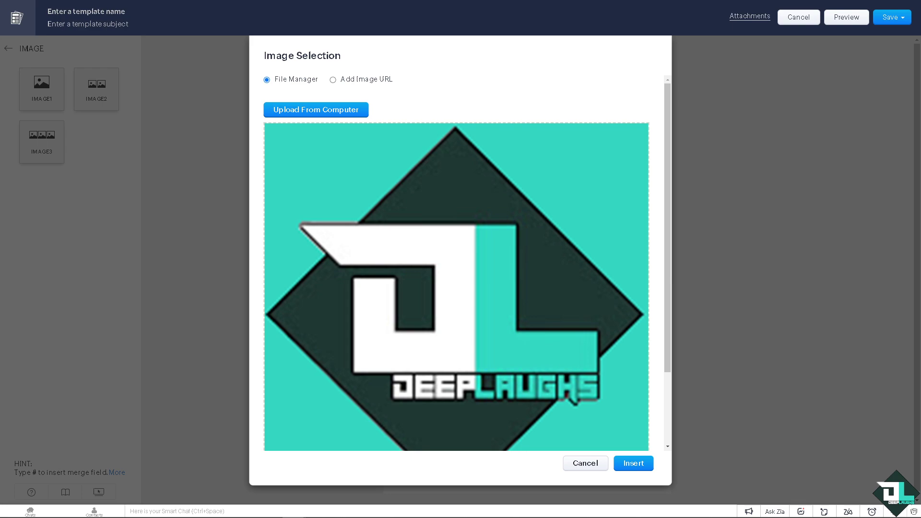
click(633, 464)
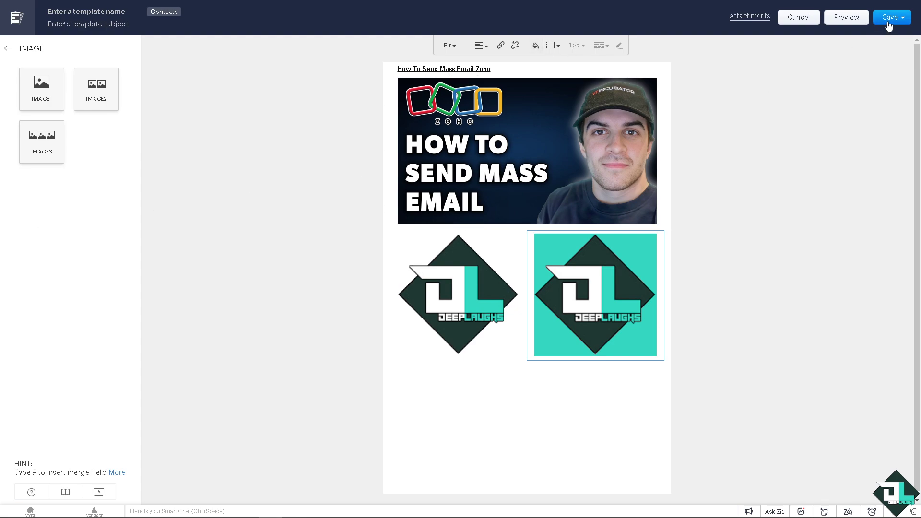
Step: Preview the template in the Mobile view
click(846, 18)
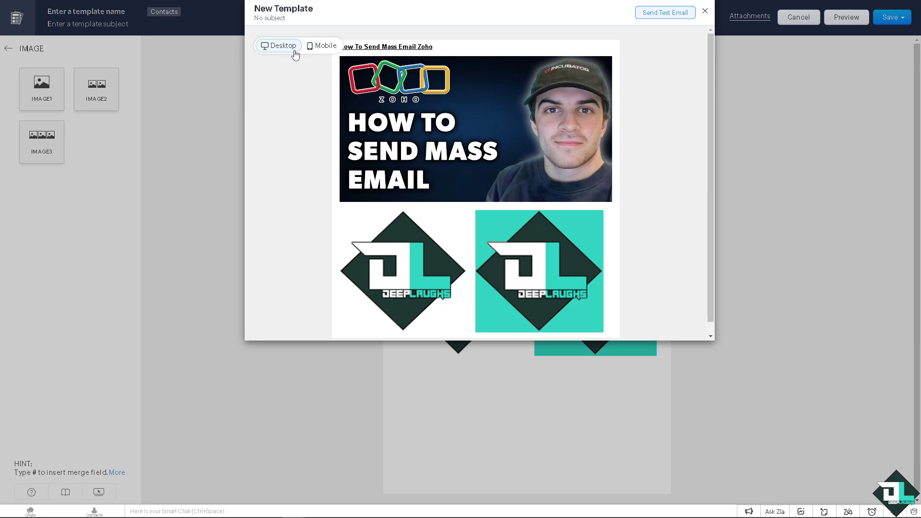
click(322, 49)
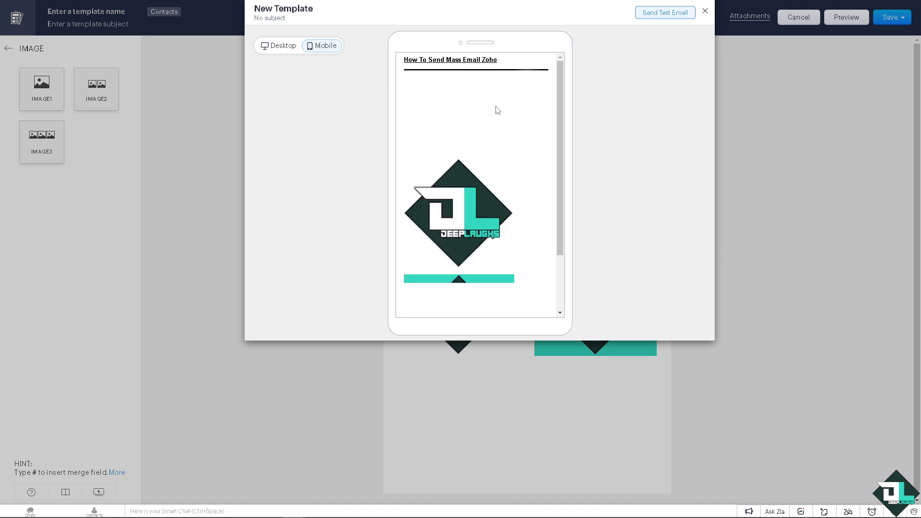
scroll(499, 150, down, 2)
scroll(499, 149, up, 3)
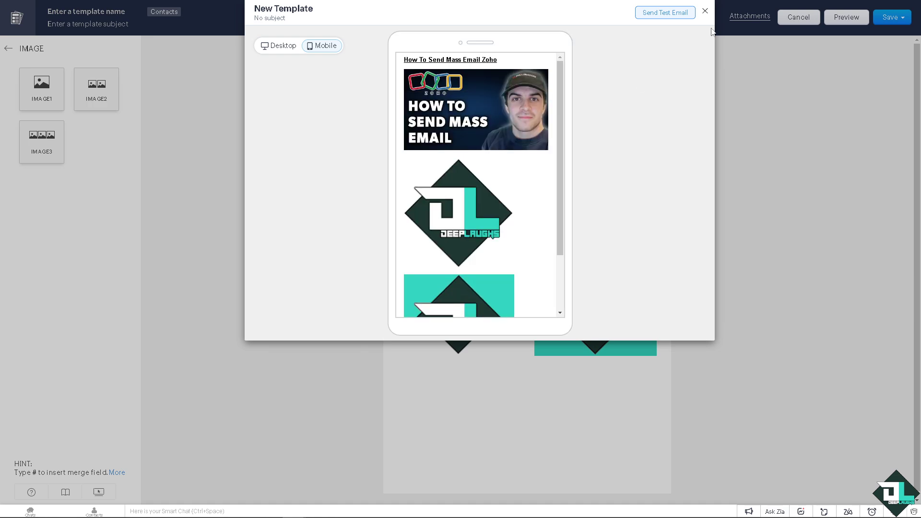
Step: Send a test email of the template to the account user
click(664, 13)
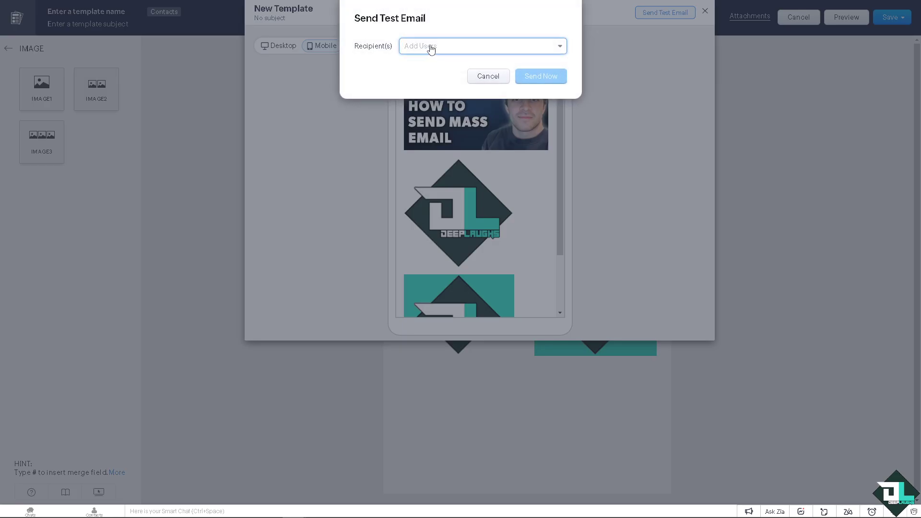
click(429, 48)
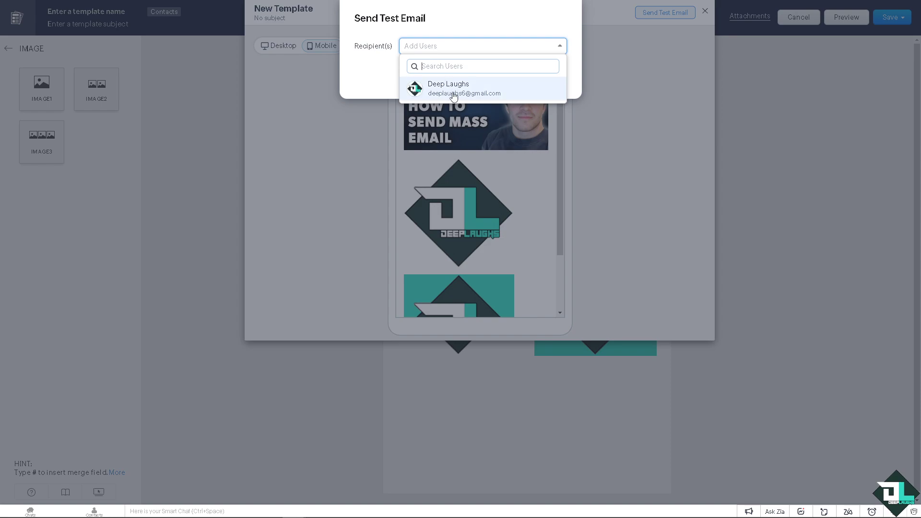
click(454, 95)
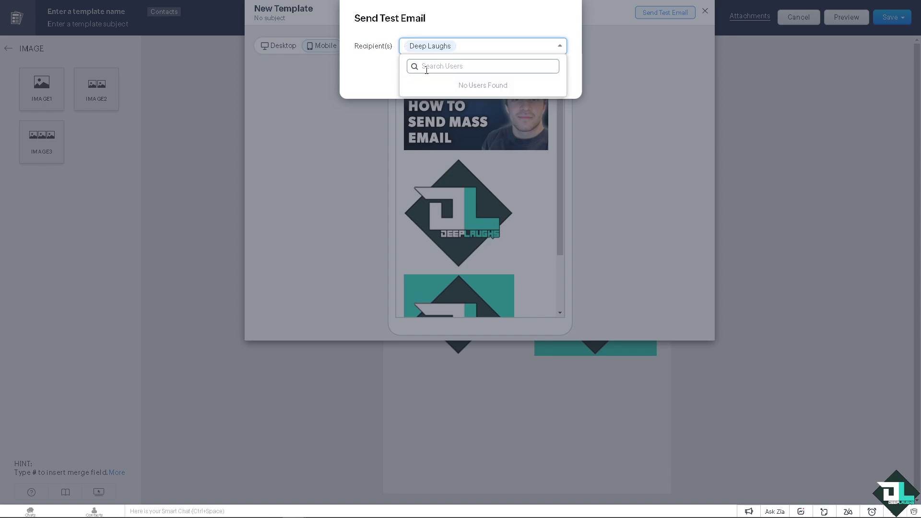
click(386, 77)
click(543, 78)
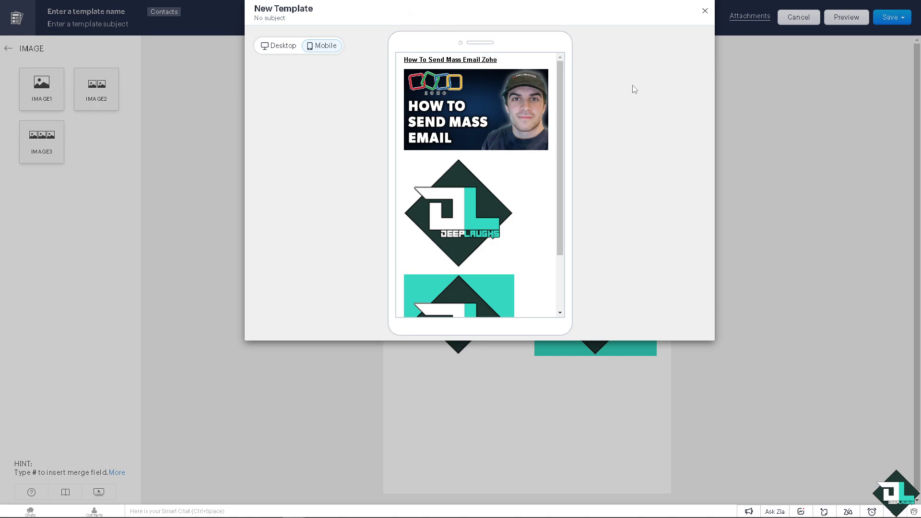
Step: Close the preview and try saving the template, which fails for lack of a name
click(703, 13)
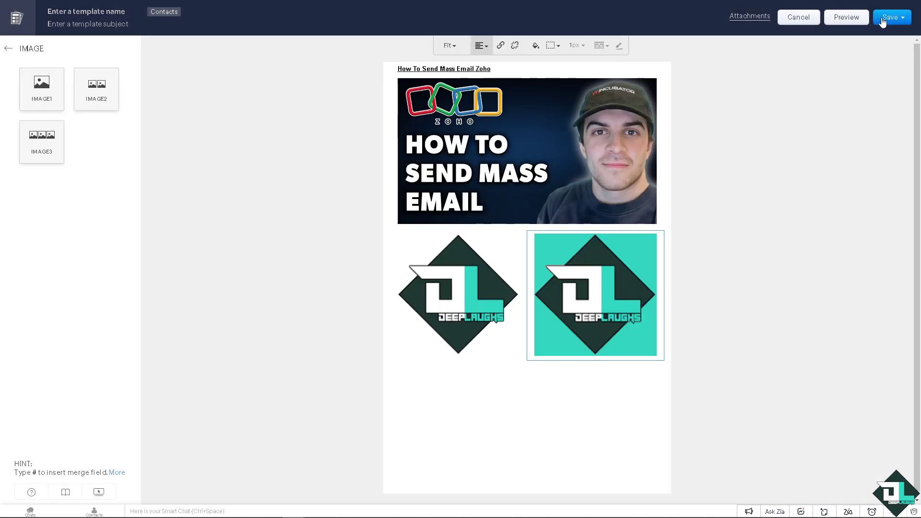
click(882, 22)
click(874, 38)
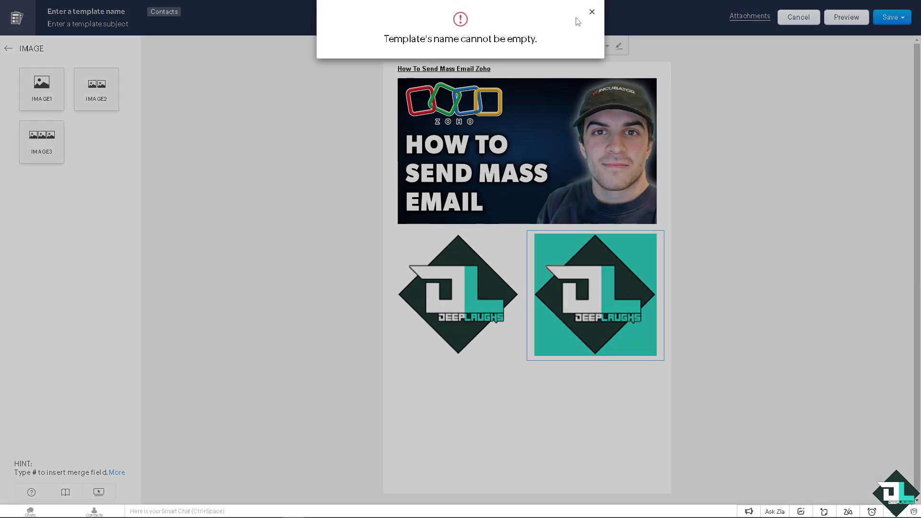
click(591, 15)
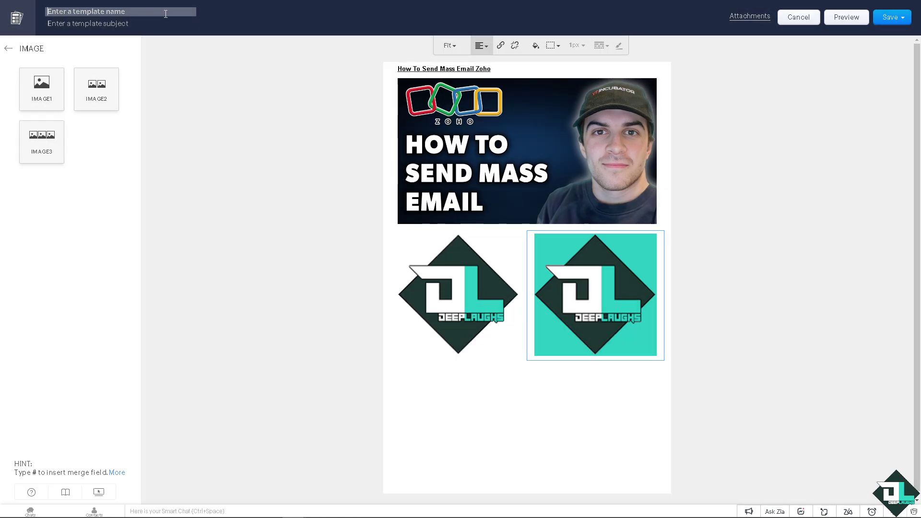
Step: Name the template 'DeepLaughs' and retry saving, which stops on a missing subject
text(DeepLaughs)
click(893, 18)
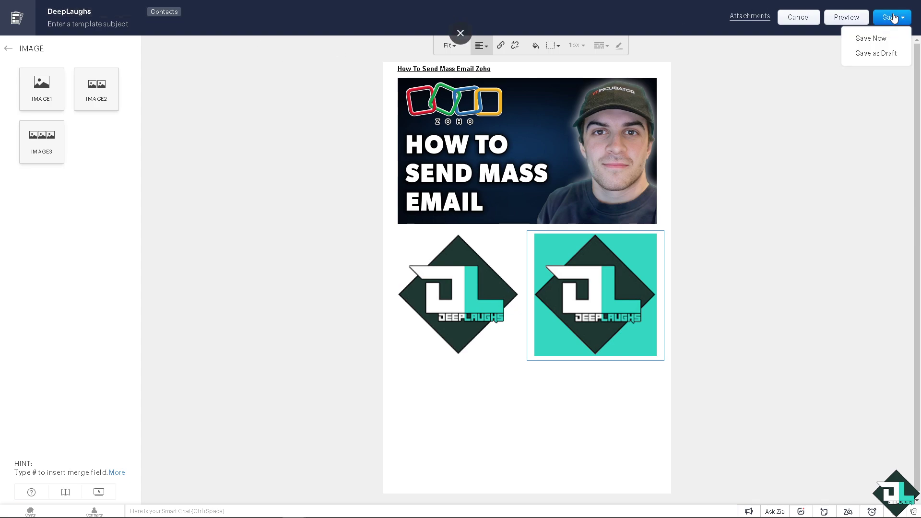
click(881, 39)
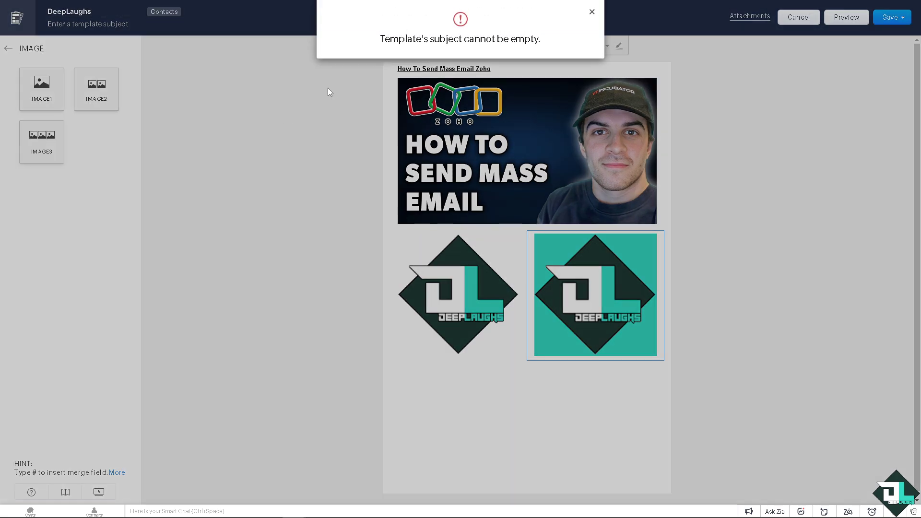
click(592, 12)
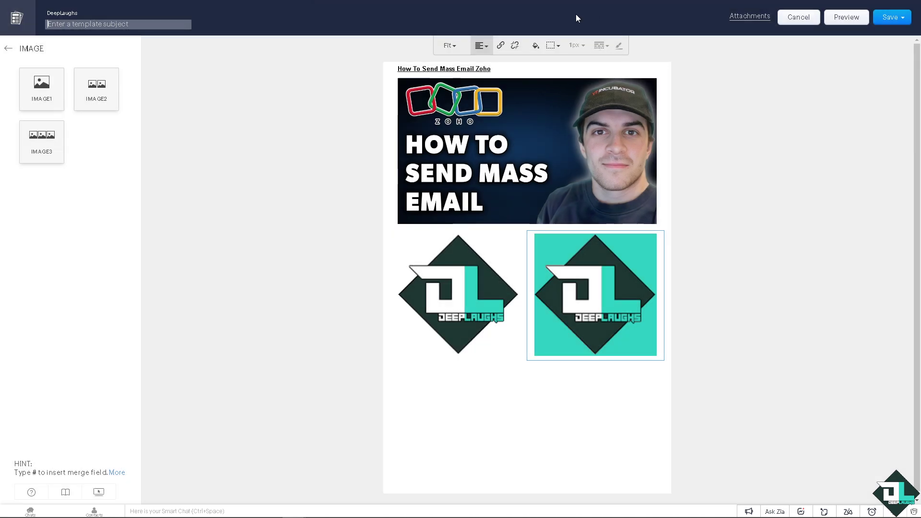